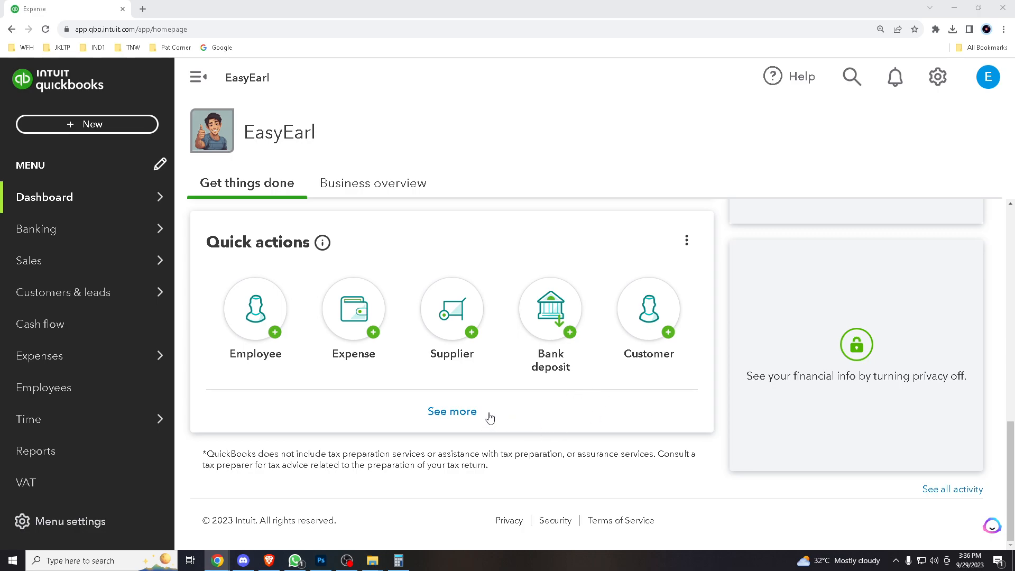
scroll(492, 413, "up", 3)
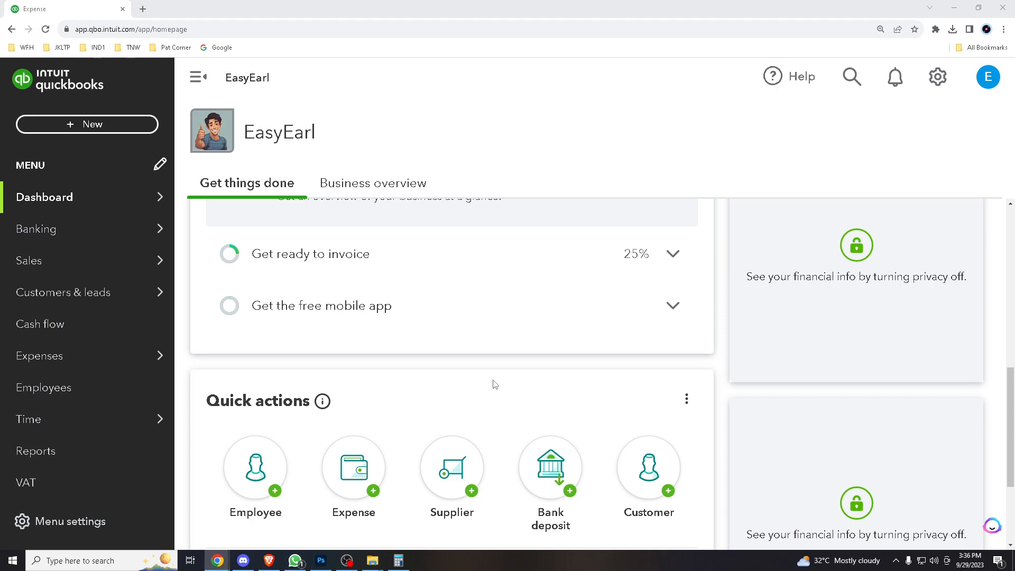
scroll(497, 360, "down", 3)
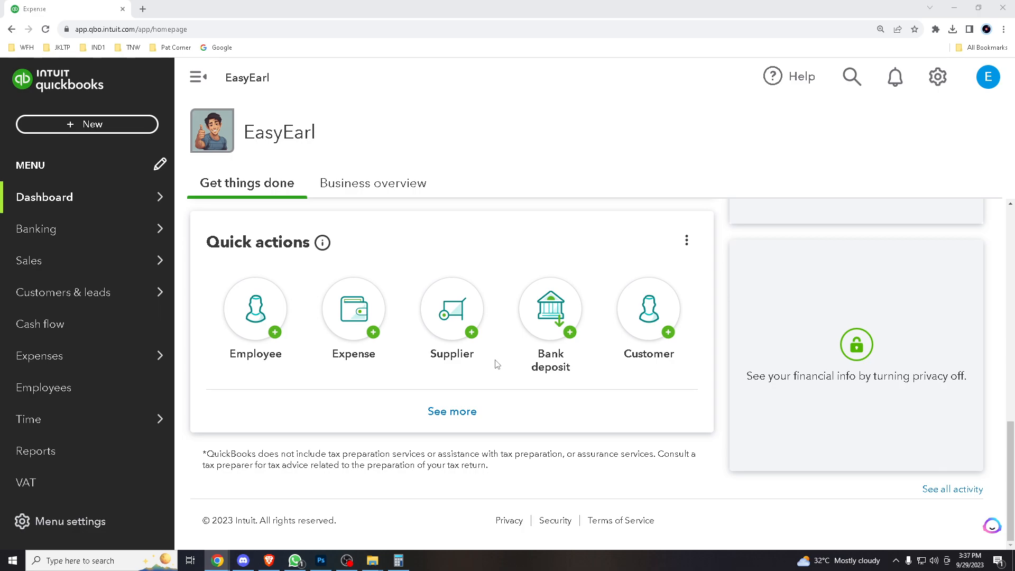
scroll(497, 364, "up", 2)
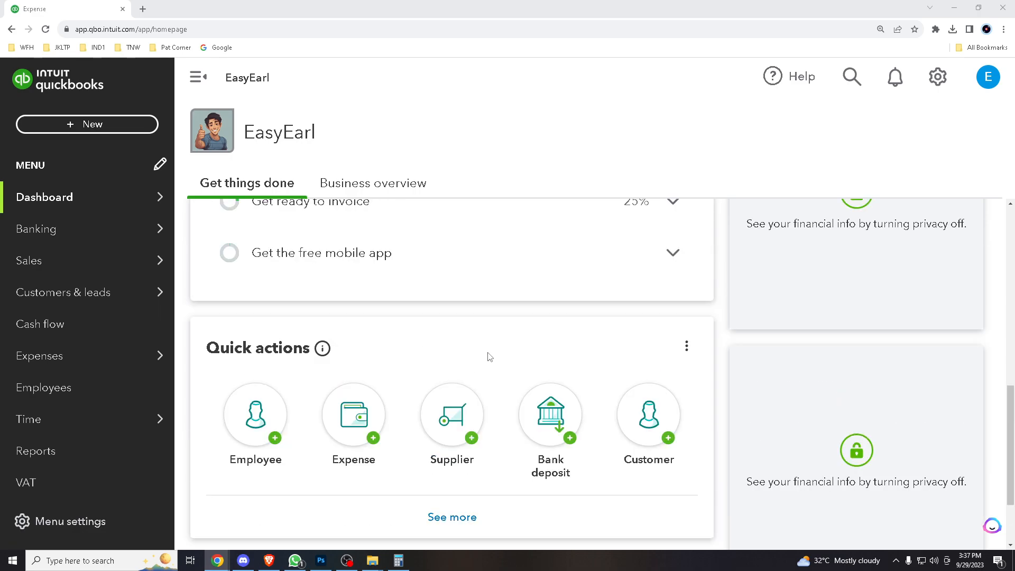
scroll(492, 354, "down", 2)
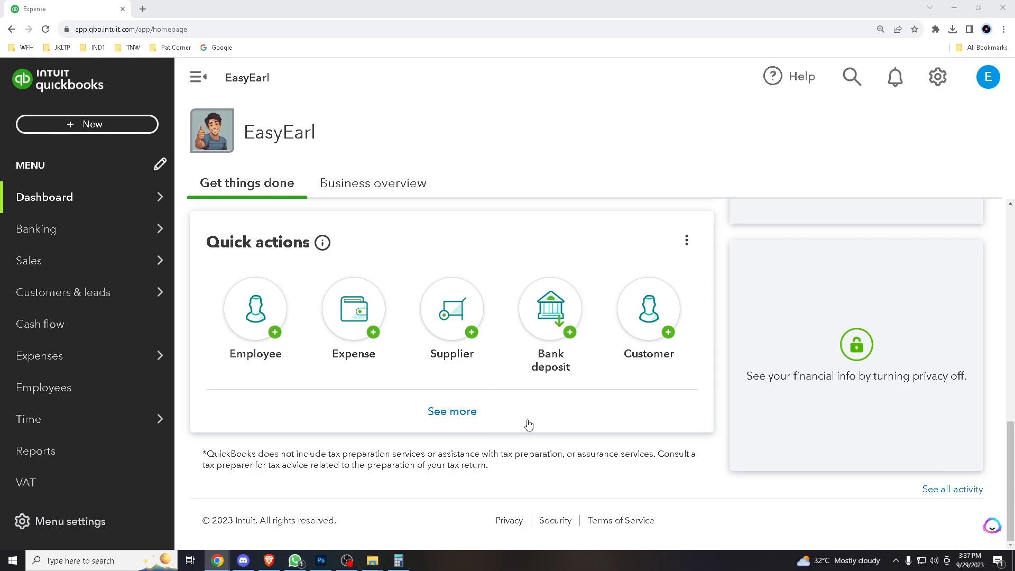
scroll(525, 424, "up", 2)
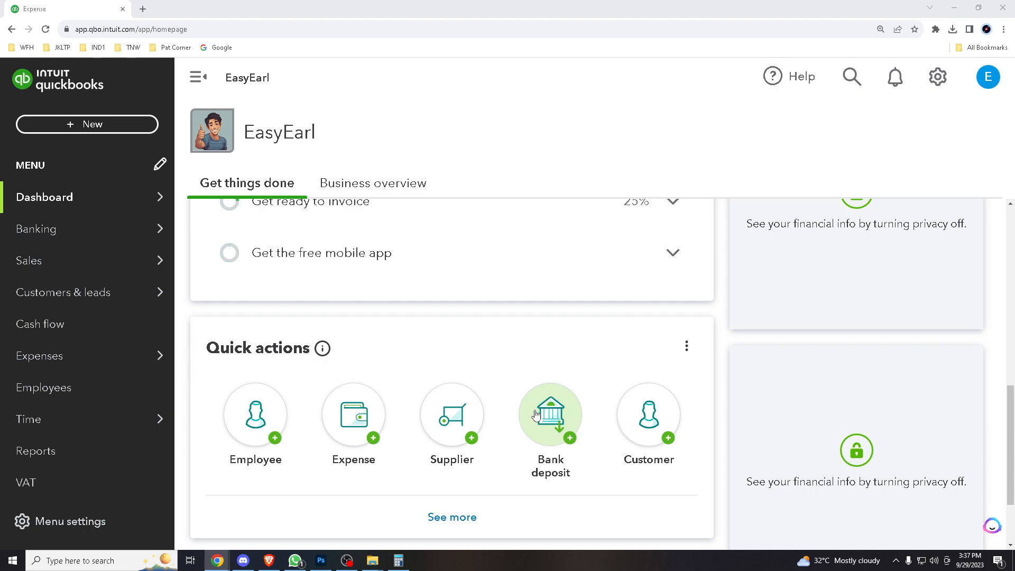
scroll(536, 415, "down", 2)
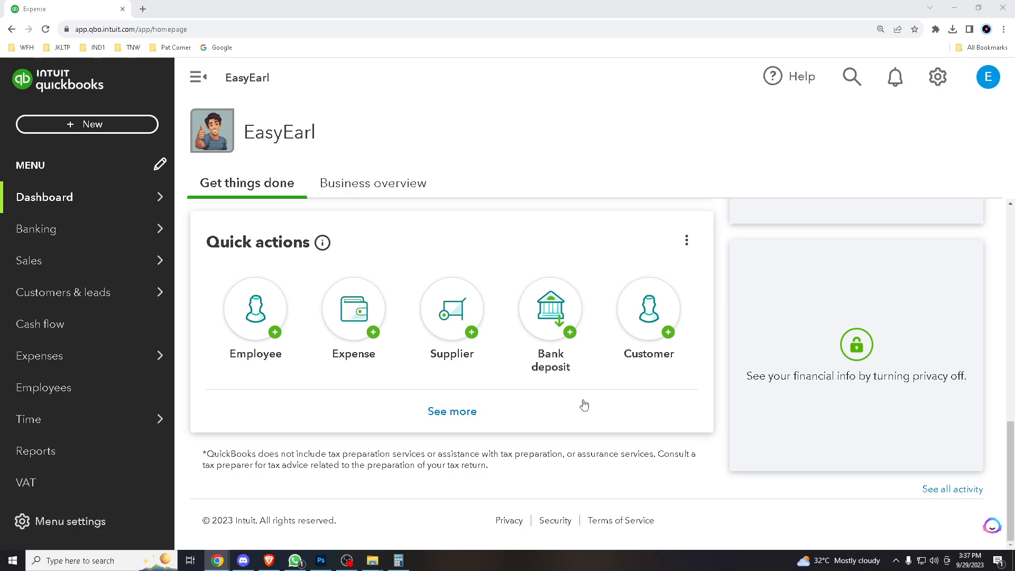
scroll(584, 405, "up", 3)
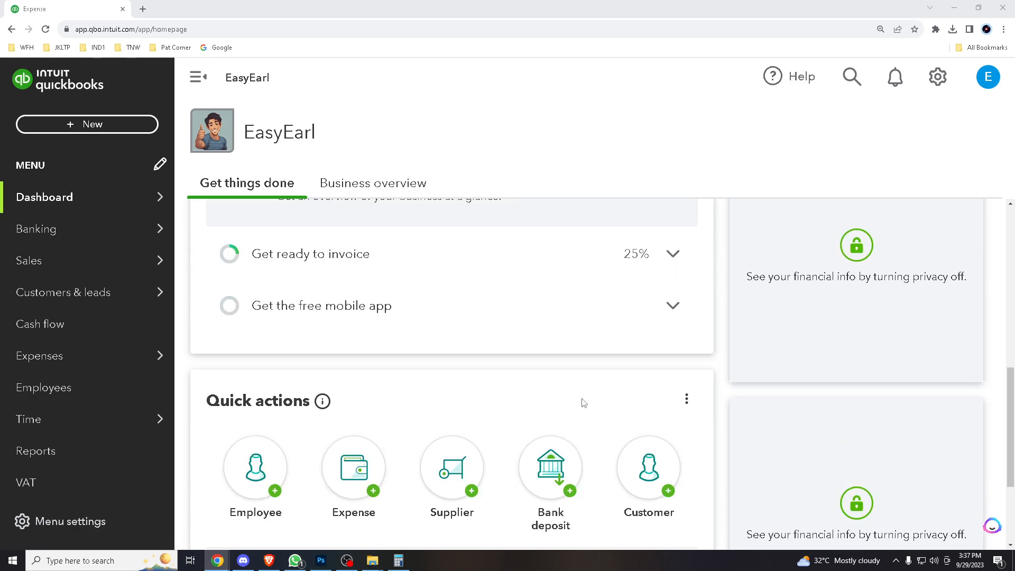
scroll(583, 403, "down", 3)
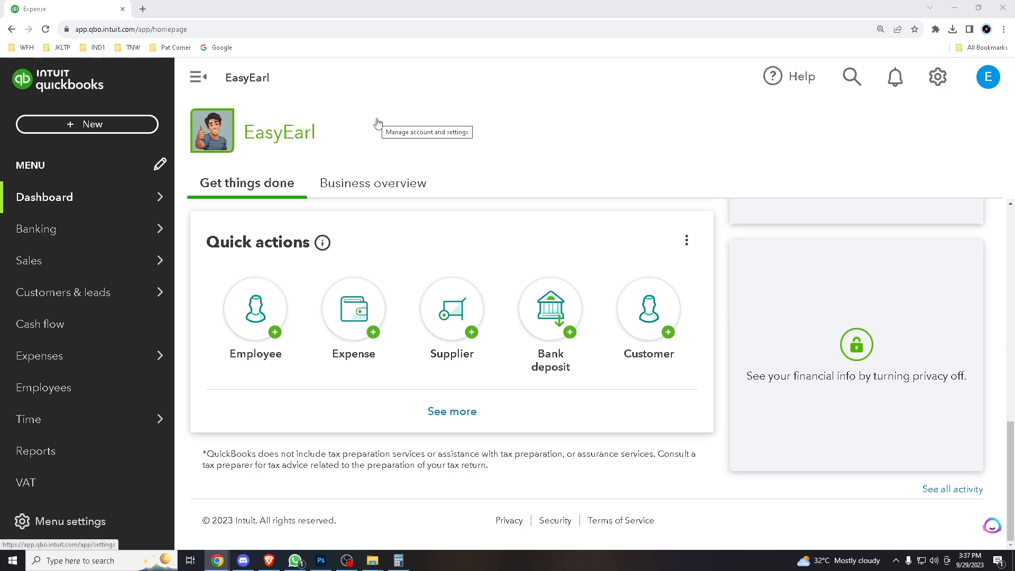
Start a new supplier expense, dismiss the guided tip, and choose TUTORIALS EASY EARL as the payee
left_click(93, 125)
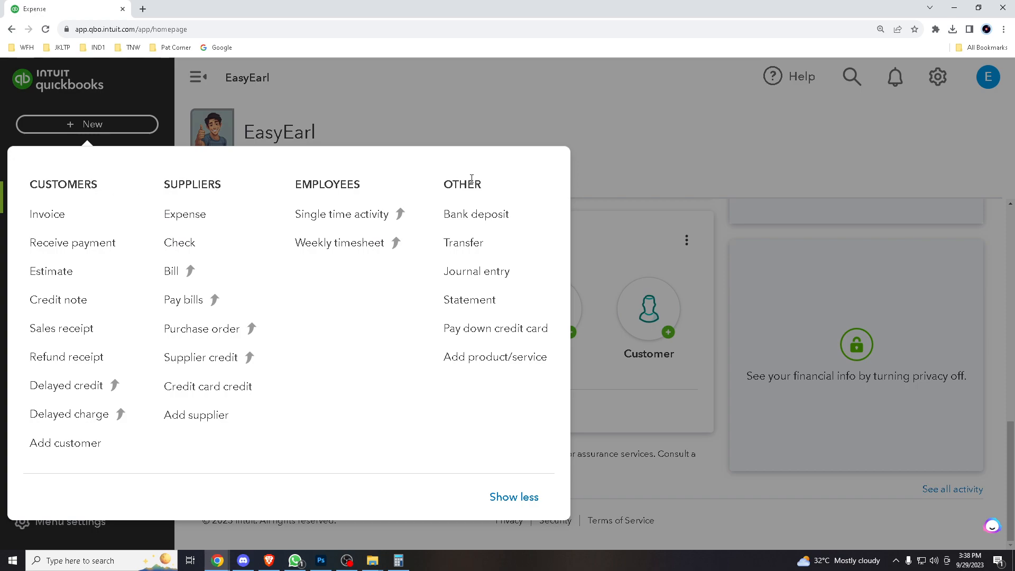
left_click(205, 221)
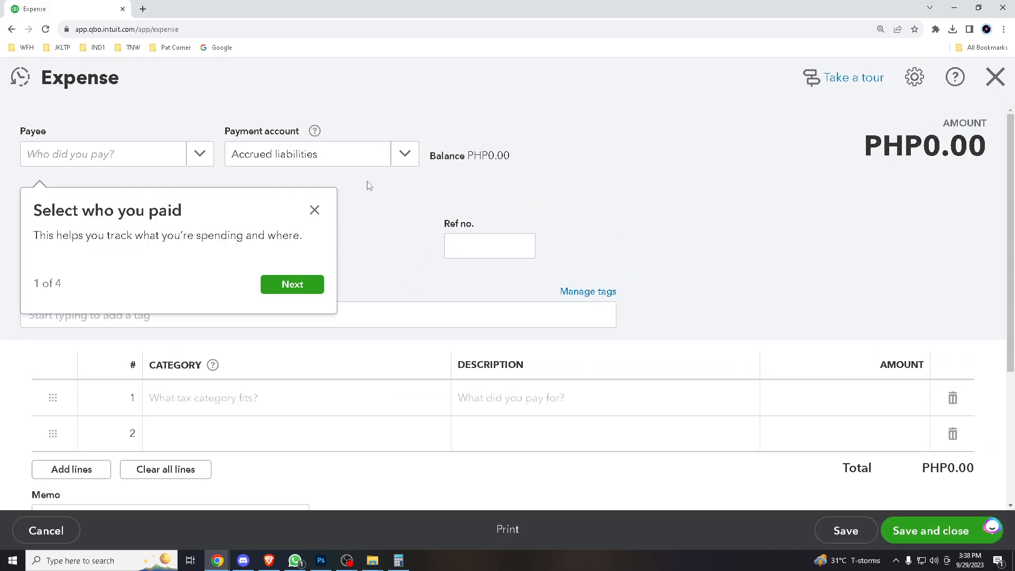
left_click(315, 210)
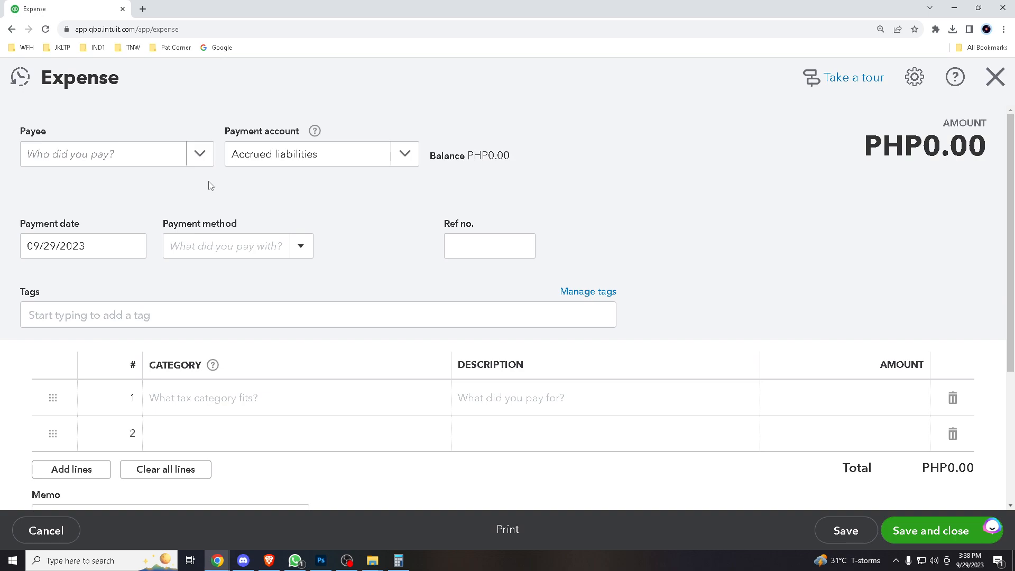
left_click(201, 159)
left_click(367, 198)
left_click(202, 160)
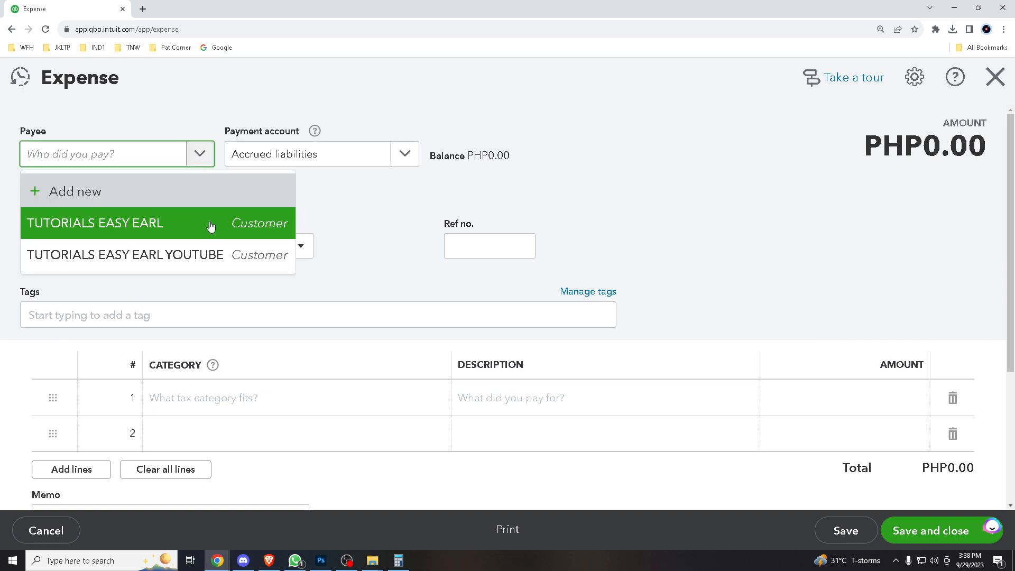
left_click(177, 229)
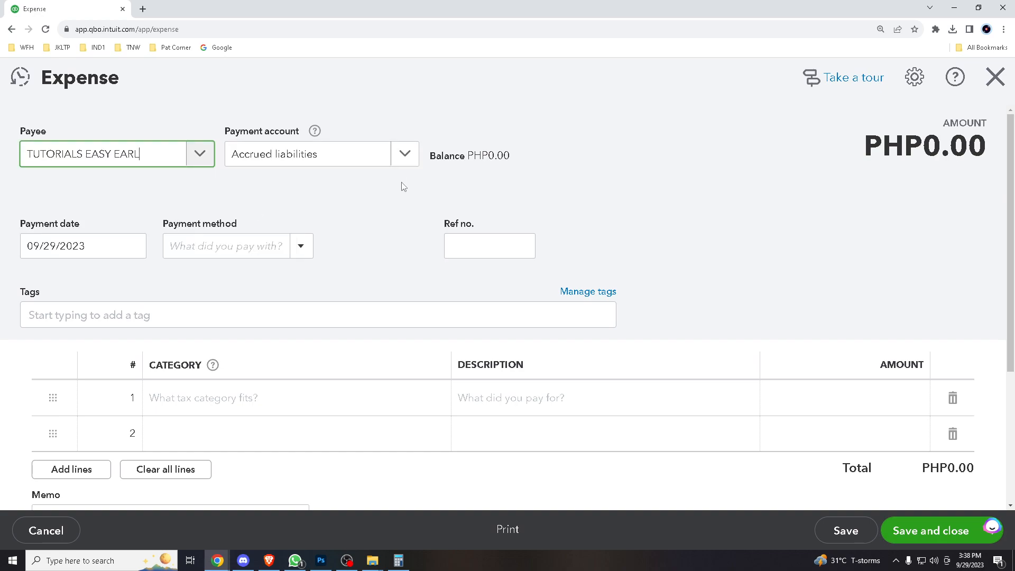
Set the expense's payment account to Cash and cash equivalents and its payment date to 09/05/2023
left_click(411, 161)
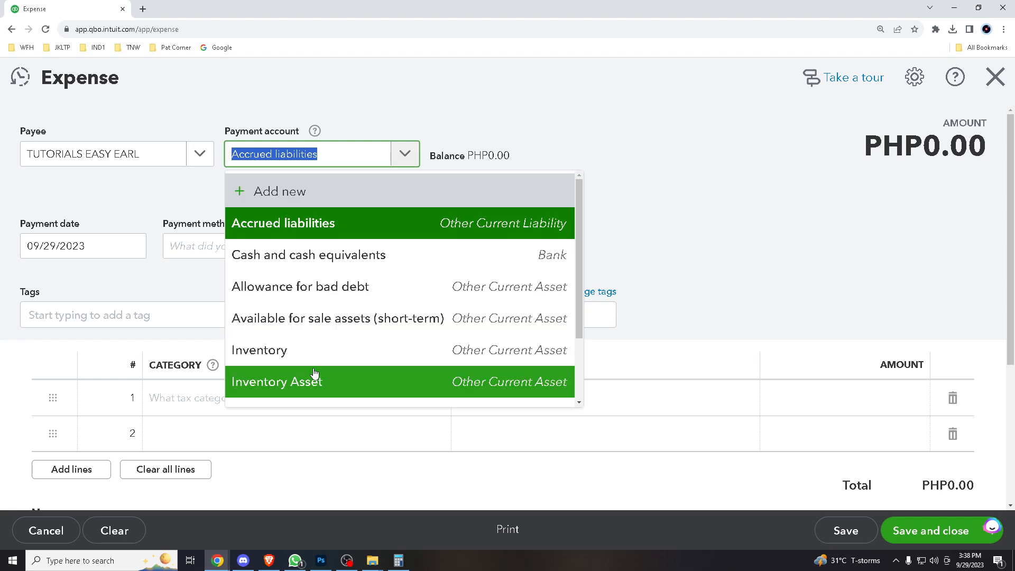
left_click(329, 255)
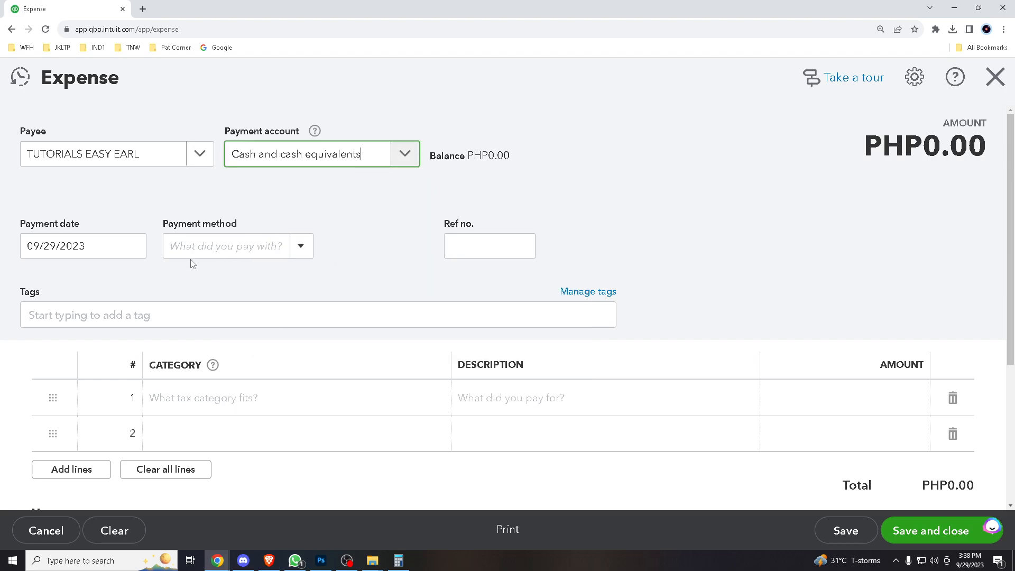
left_click(130, 248)
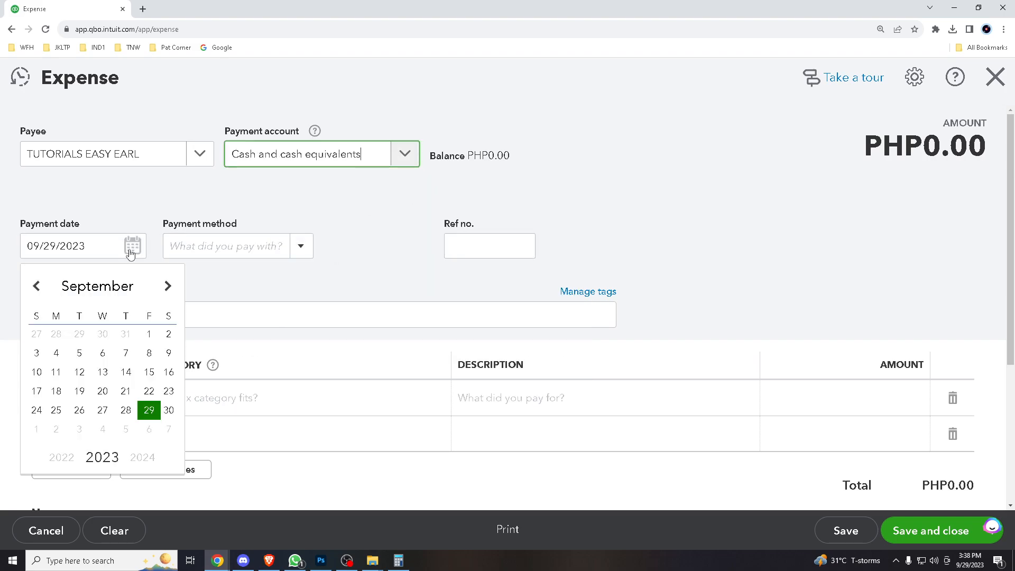
left_click(80, 353)
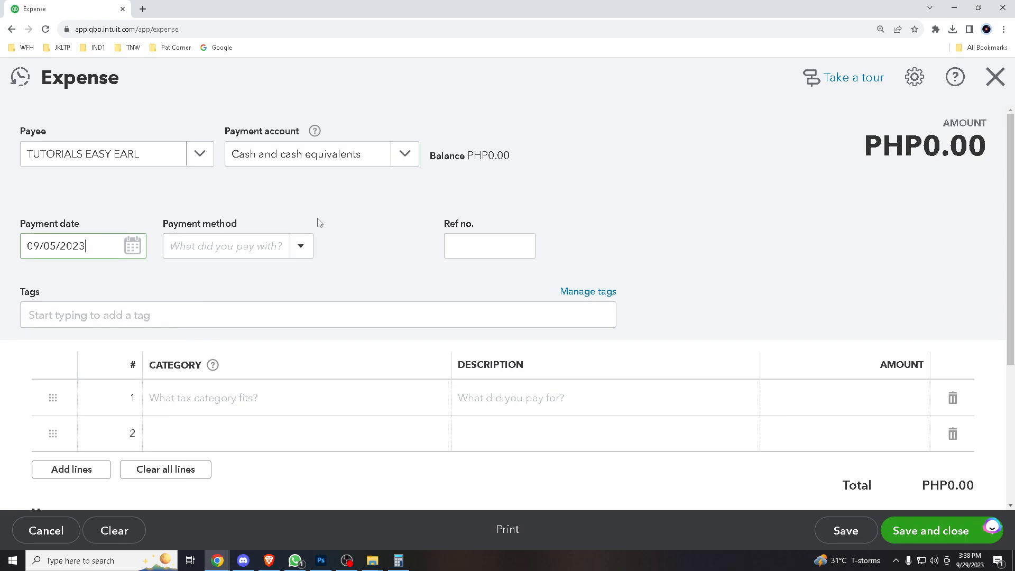
Set the payment method to Check and enter 1234567 as the expense's reference number
left_click(302, 247)
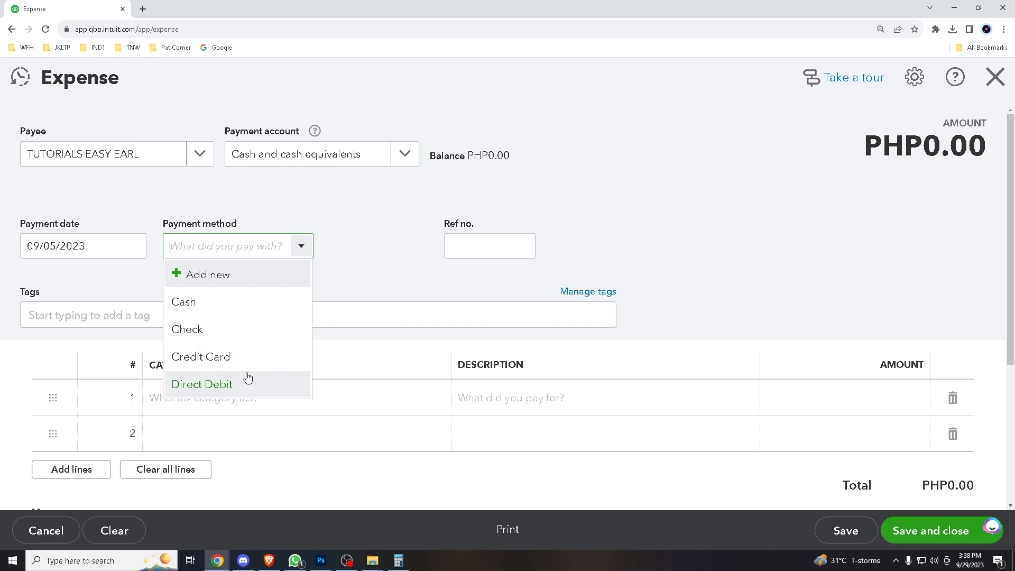
left_click(239, 330)
left_click(477, 245)
type("1234567")
left_click(425, 286)
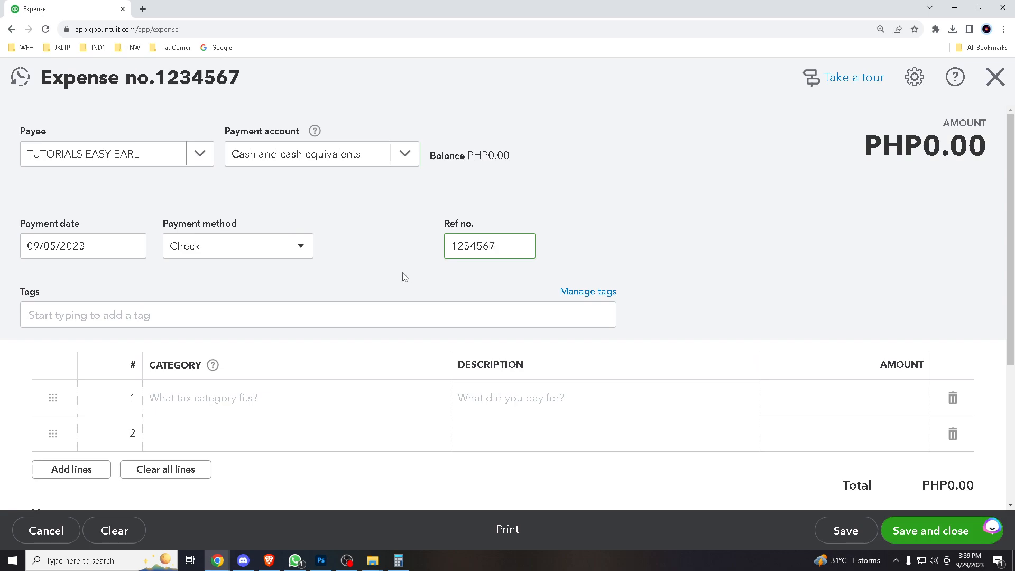
Look at the tag management options for the expense and return to the form
left_click(578, 294)
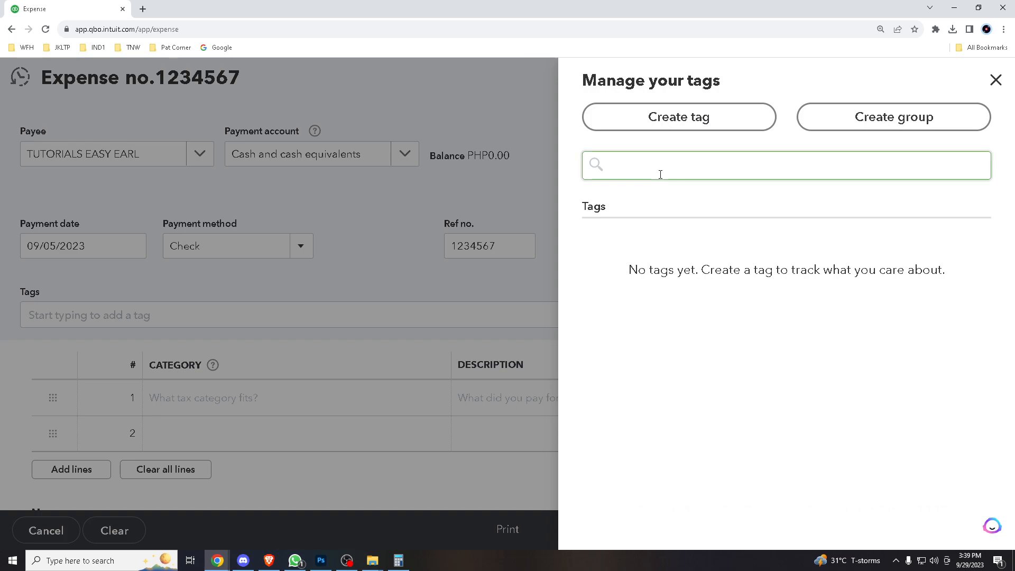
left_click(532, 207)
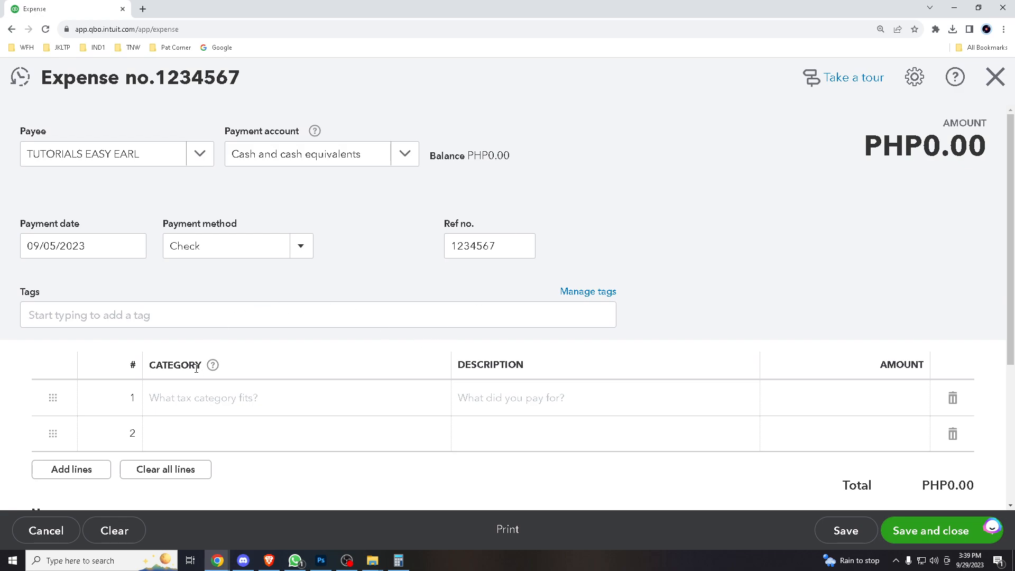
Assign the Commissions and fees category to the first expense line and leave the second line empty
left_click(337, 398)
left_click(430, 398)
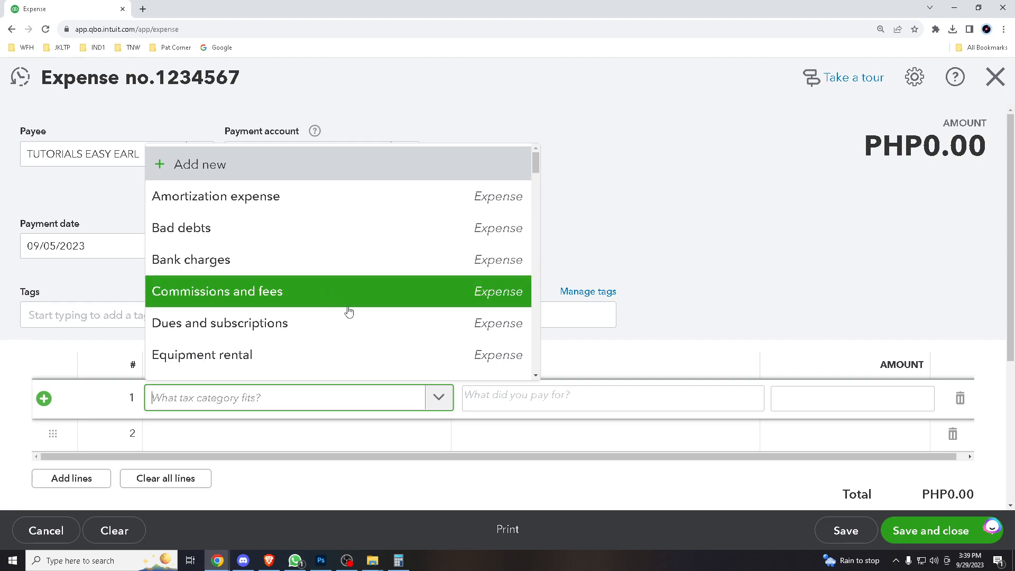
scroll(348, 346, "down", 1)
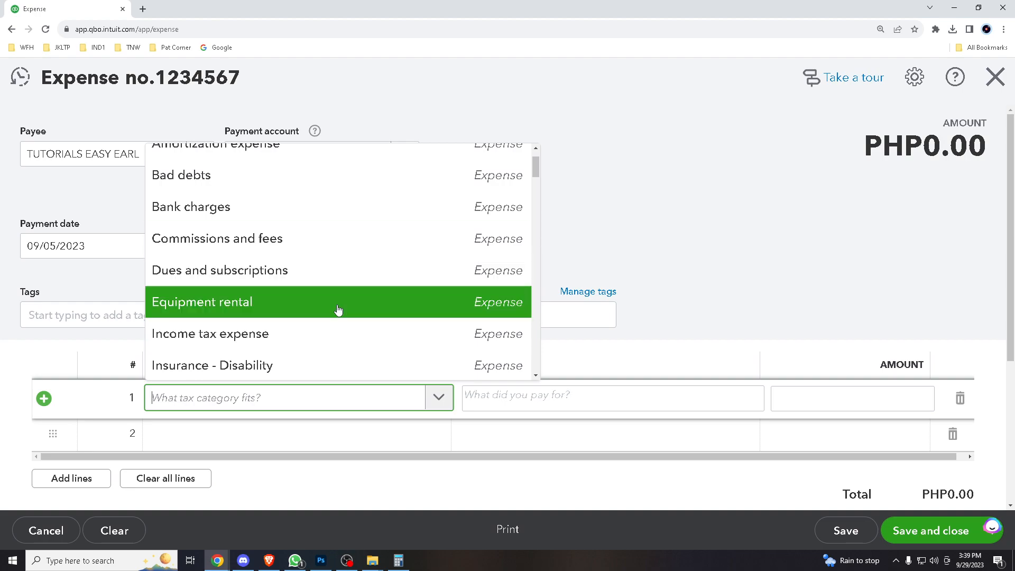
scroll(317, 343, "up", 1)
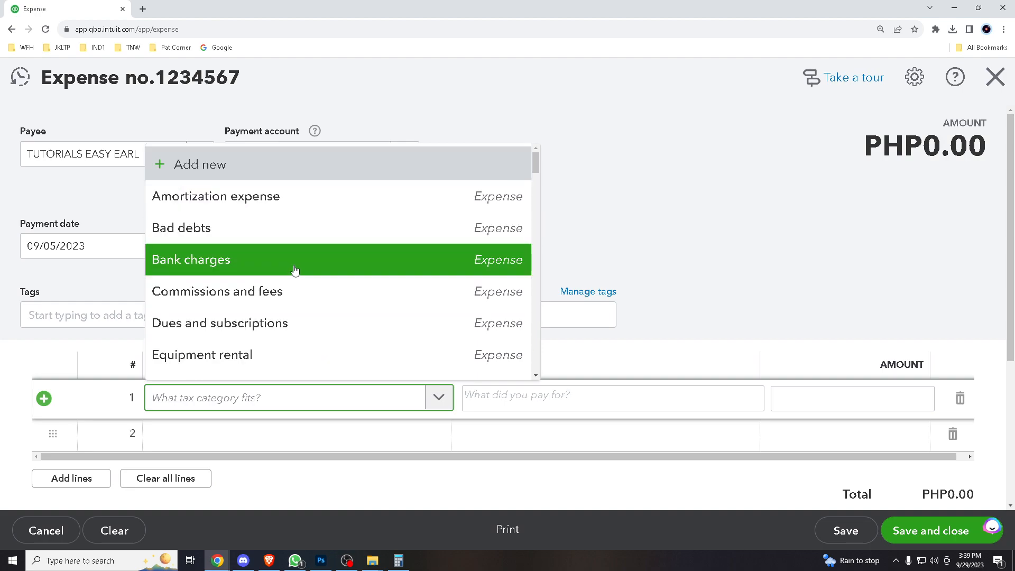
left_click(297, 292)
left_click(418, 446)
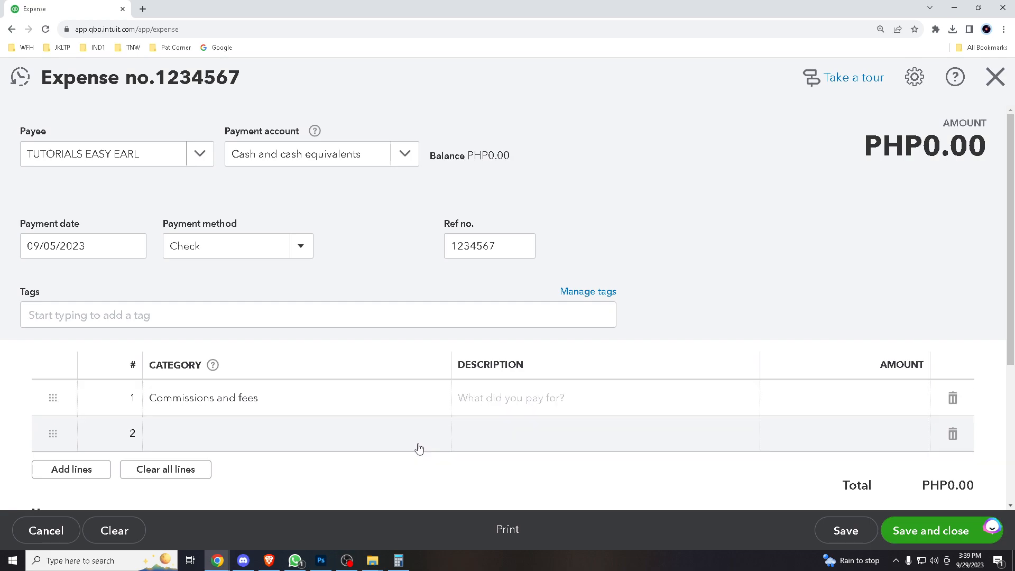
left_click(440, 442)
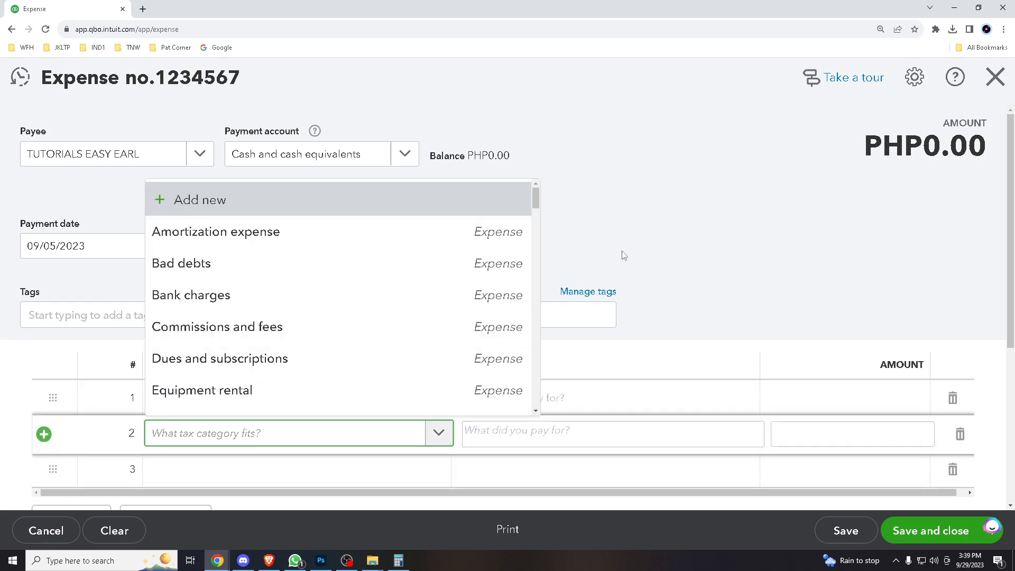
left_click(644, 232)
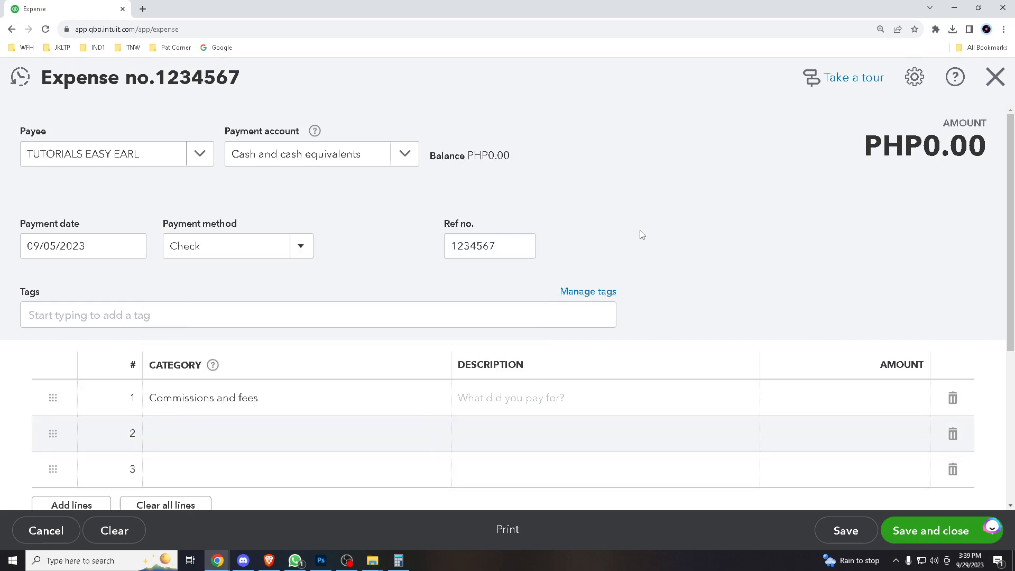
Enter an amount of 1,234 on the Commissions and fees line, leaving its description blank
left_click(685, 397)
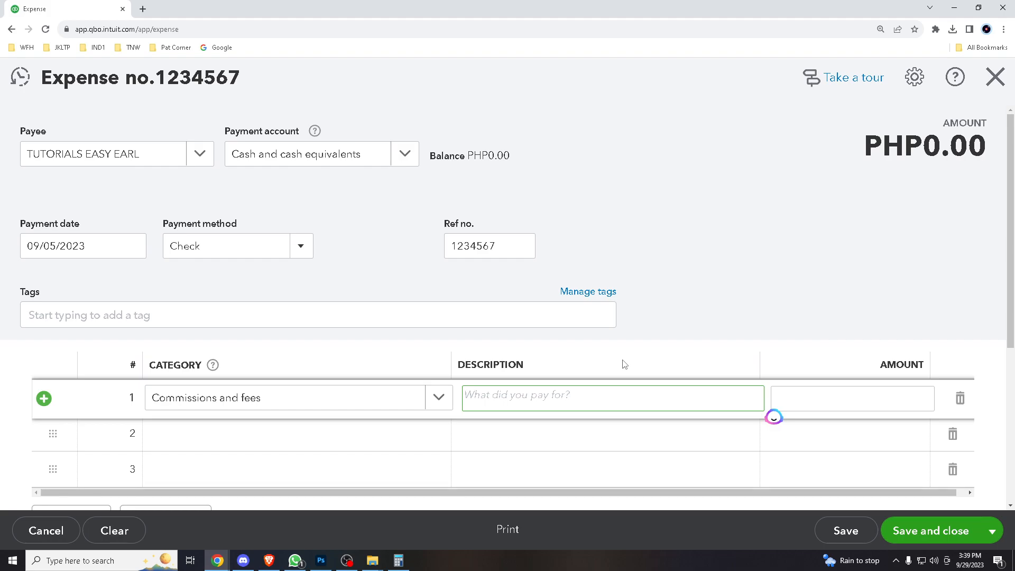
left_click(891, 398)
type("1,234")
left_click(849, 319)
scroll(605, 408, "down", 2)
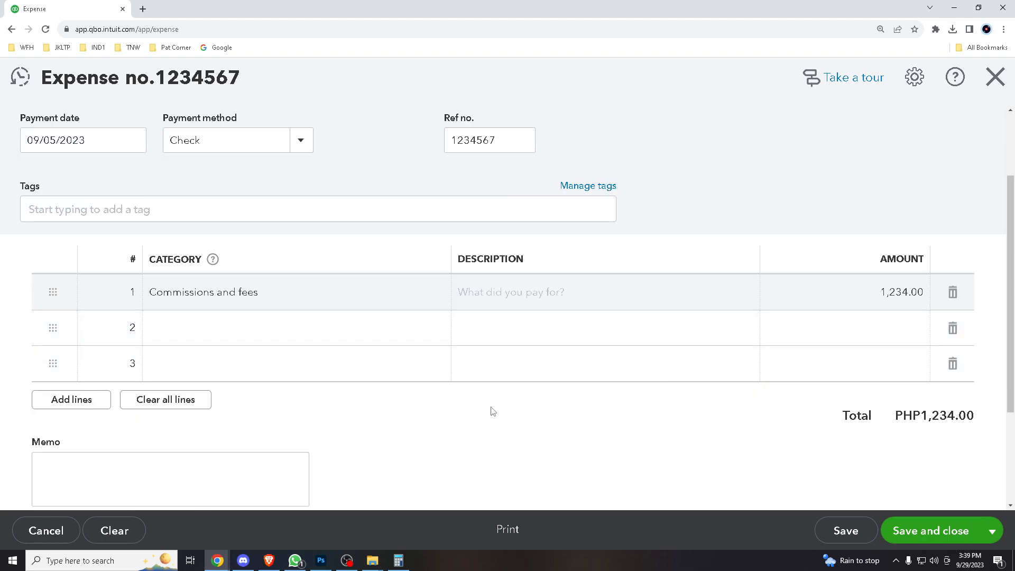
scroll(492, 411, "down", 3)
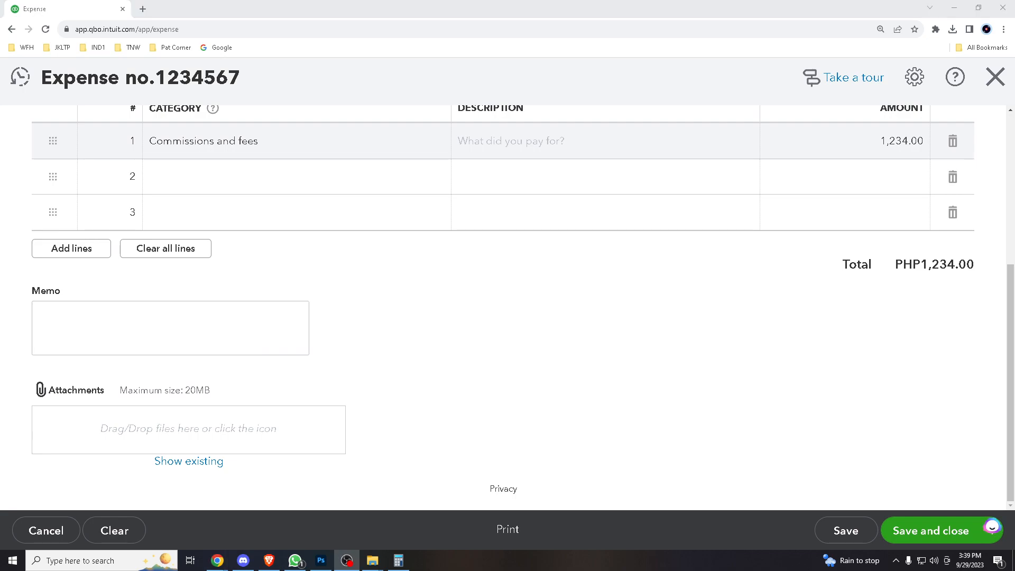
left_click(577, 308)
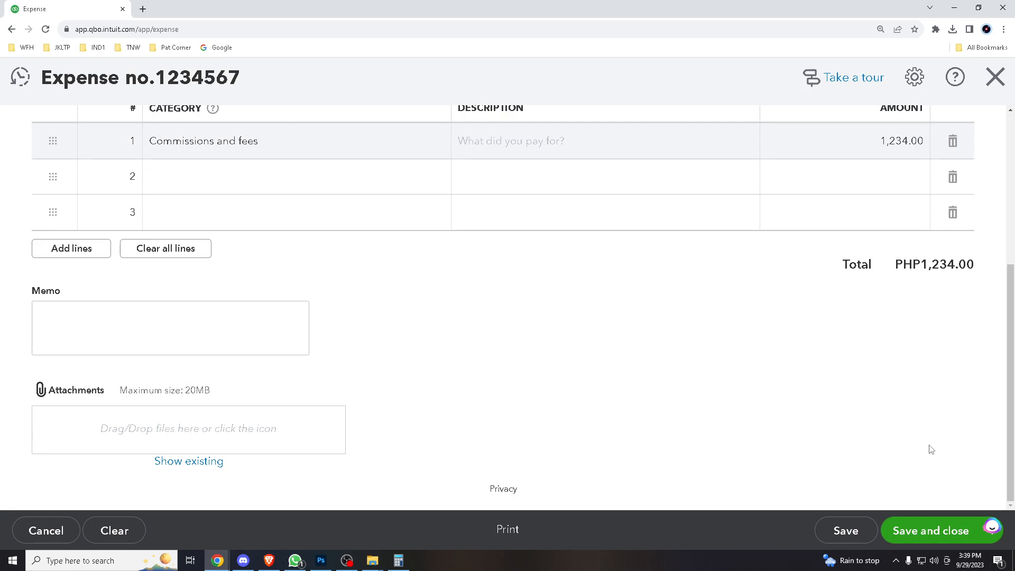
scroll(857, 380, "up", 3)
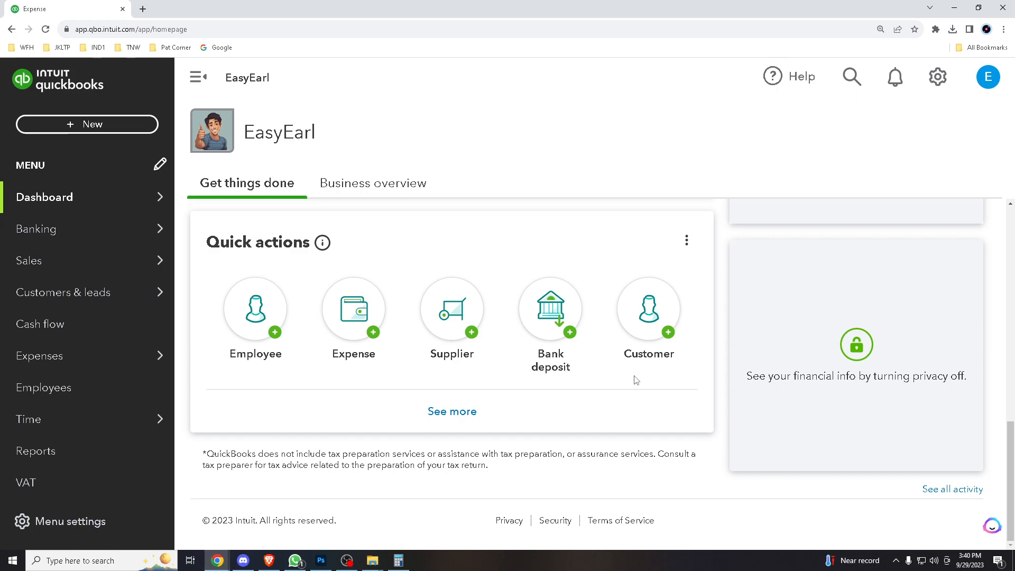
scroll(641, 360, "up", 10)
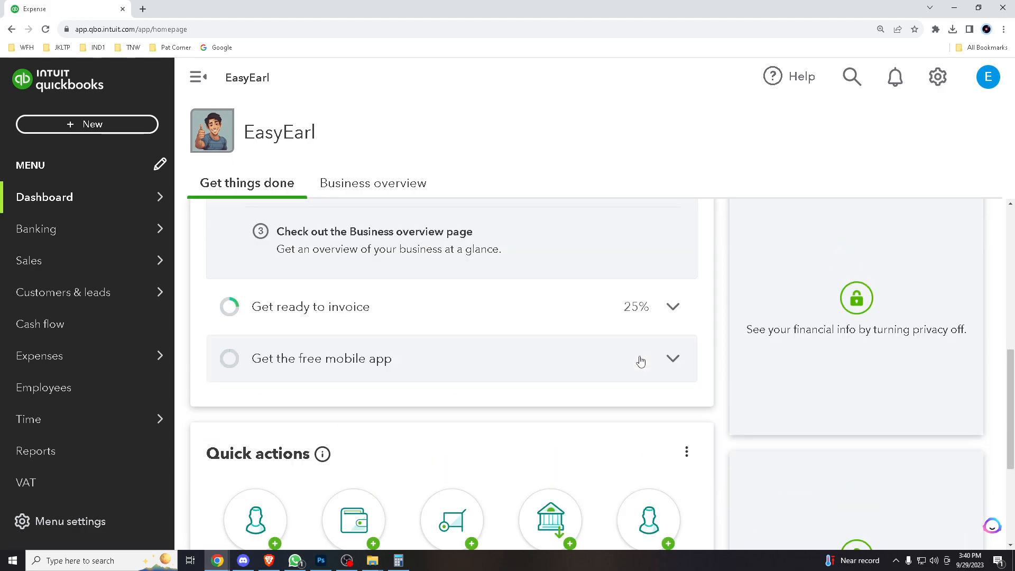